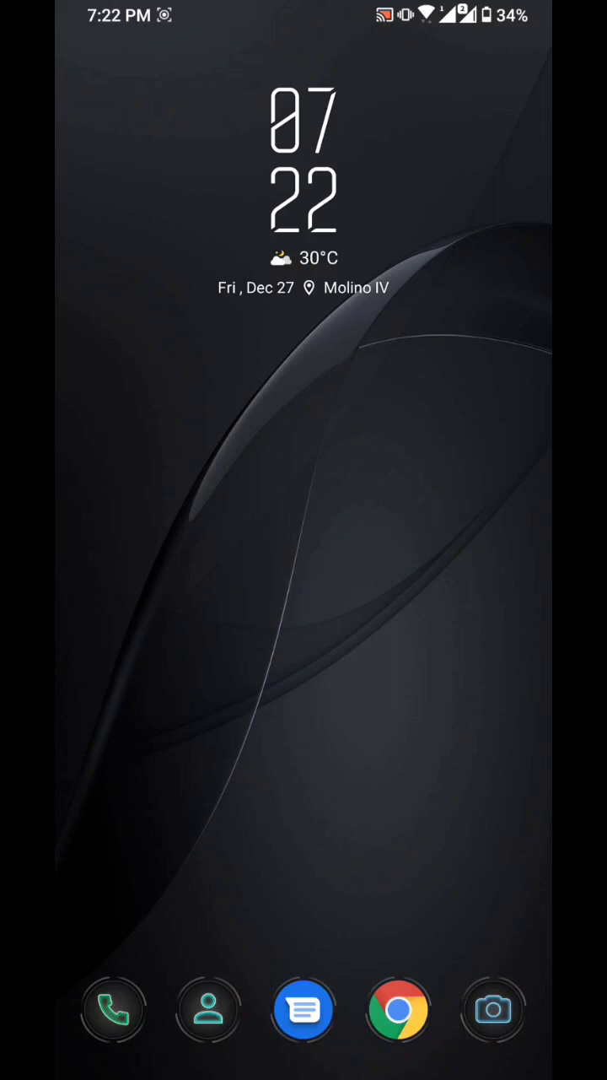
scroll(303, 675, "up", 3)
Step: Swipe back and forth between the launcher's app pages and the clock home page
left_click_drag(463, 666, 253, 666)
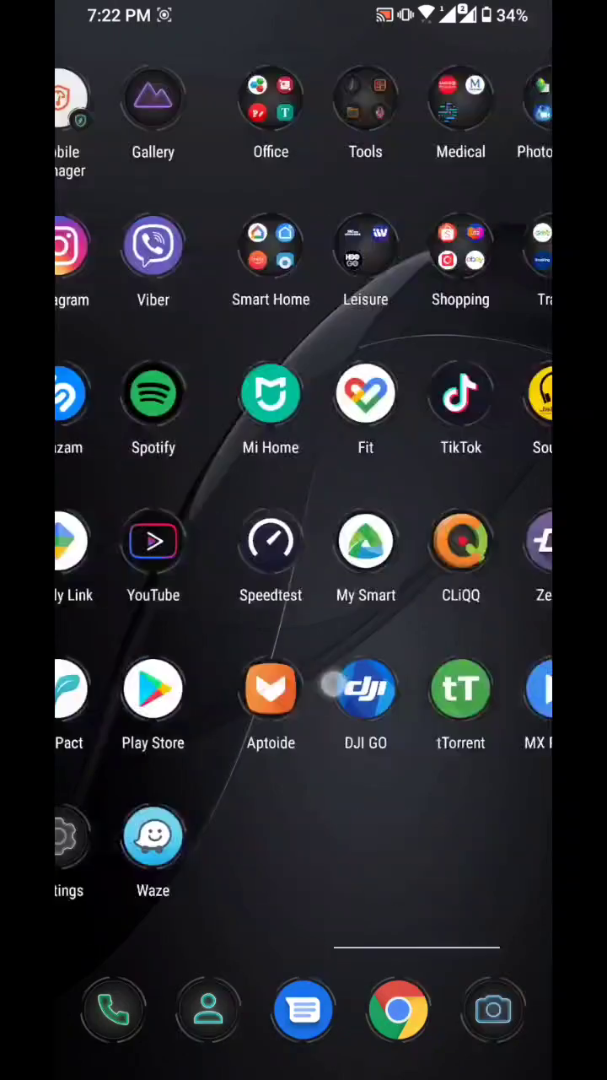
left_click_drag(337, 657, 456, 641)
mouse_move(168, 658)
left_mouse_down()
mouse_move(464, 658)
mouse_move(168, 658)
left_mouse_up()
left_click_drag(211, 675, 399, 685)
left_click_drag(464, 666, 168, 666)
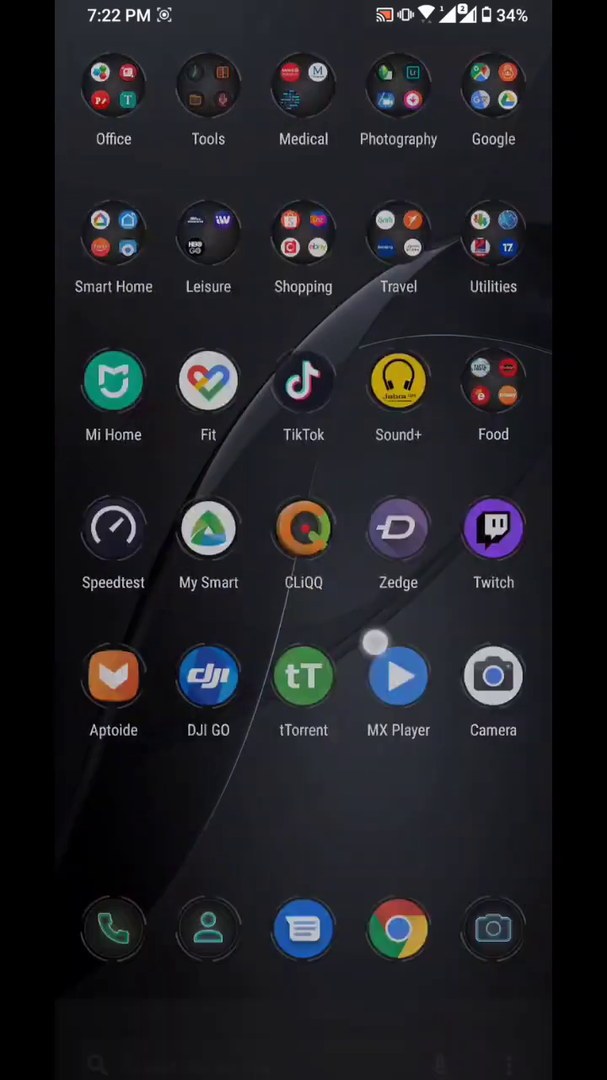
Step: Peek at the full app drawer twice, then return to the clock home page
left_click_drag(304, 759, 303, 422)
key("Escape")
left_click_drag(464, 666, 169, 667)
left_click_drag(303, 759, 303, 422)
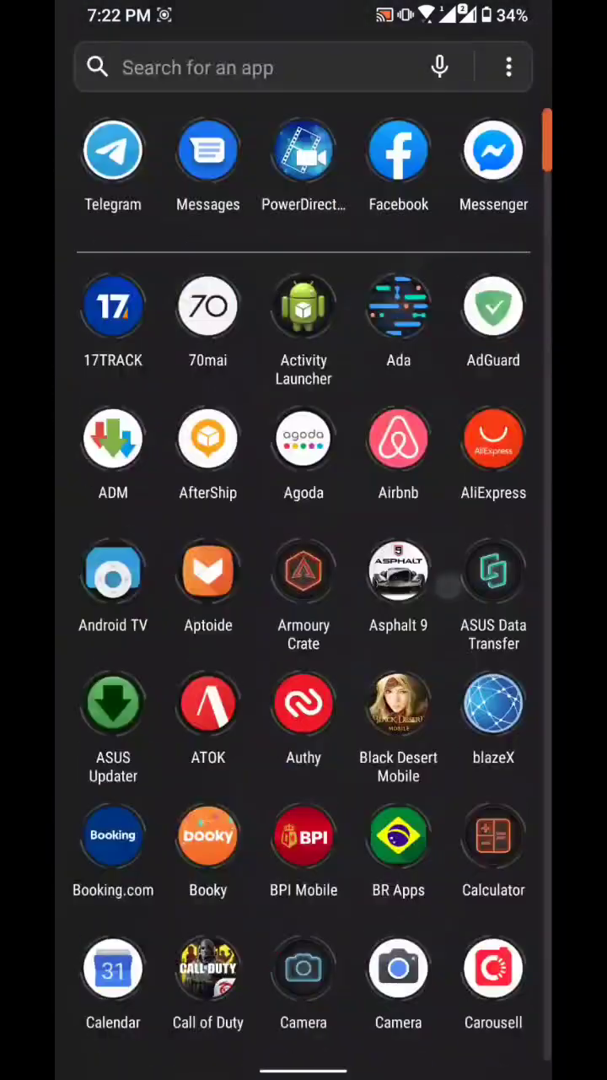
key("Escape")
left_click_drag(168, 667, 464, 666)
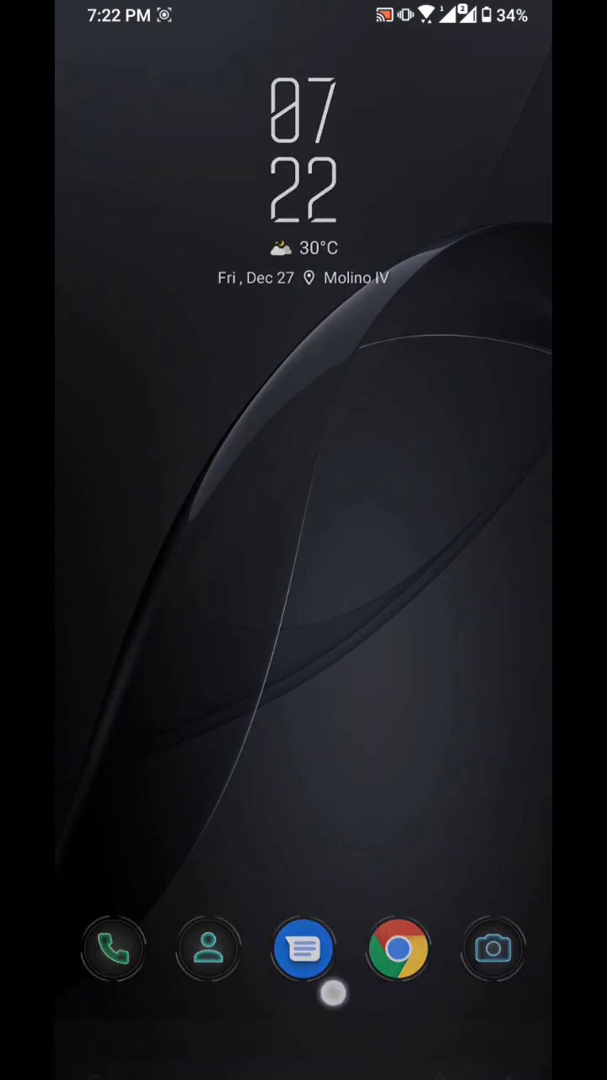
Step: In Recents, dismiss PowerDirector, Phone, Camera, Contacts and Chrome, then bring up the app drawer
left_click_drag(303, 1071, 304, 843)
left_click_drag(304, 675, 304, 253)
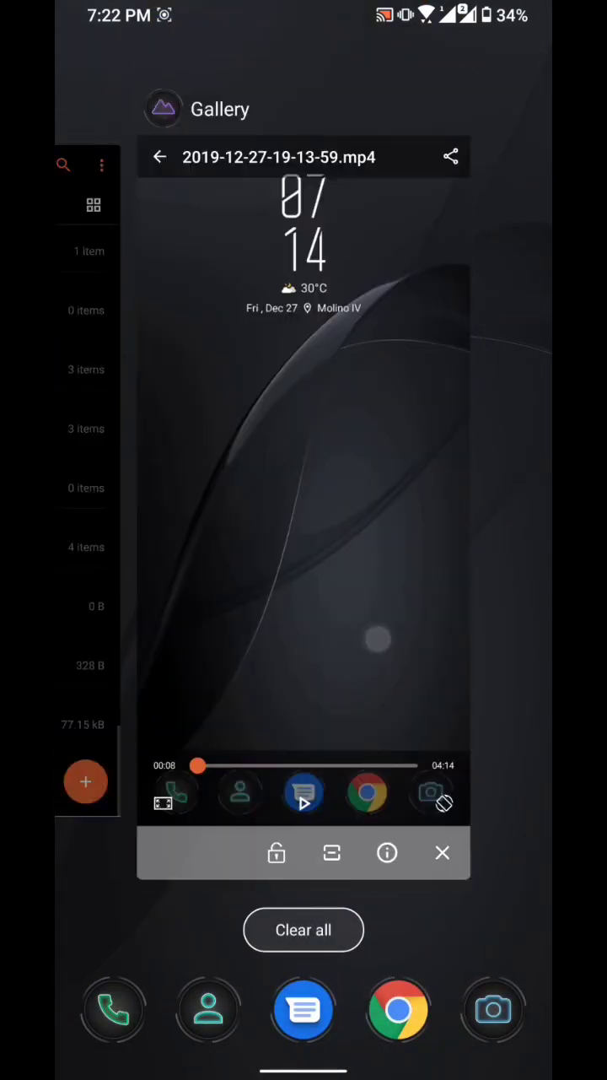
left_click_drag(304, 674, 303, 253)
mouse_move(168, 506)
left_mouse_down()
mouse_move(464, 506)
mouse_move(127, 506)
left_mouse_up()
left_click_drag(379, 506, 126, 506)
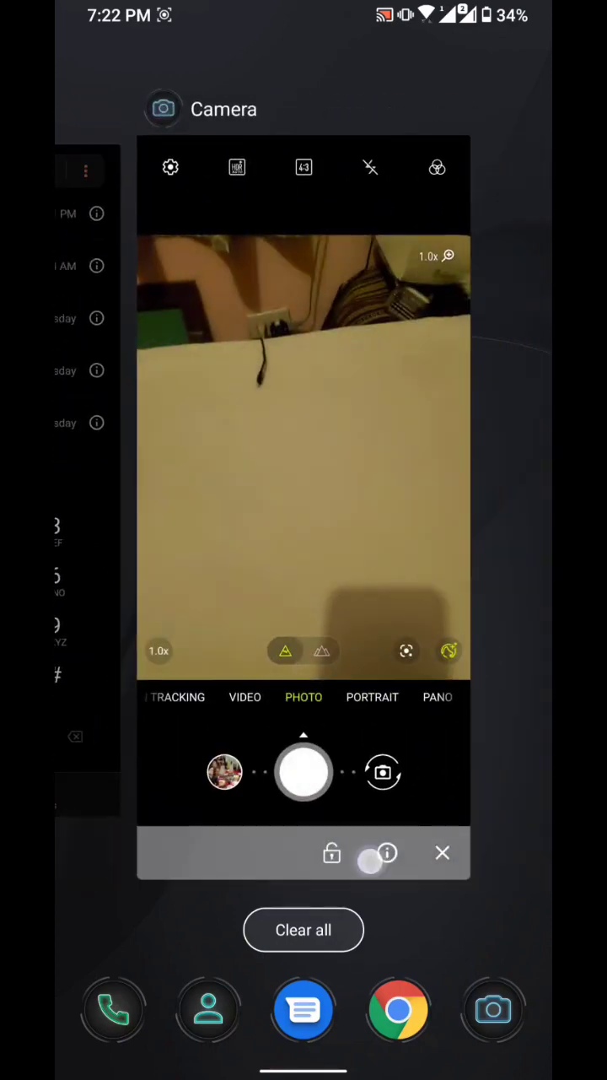
left_click(441, 852)
left_click_drag(380, 591, 127, 591)
left_click_drag(303, 590, 304, 211)
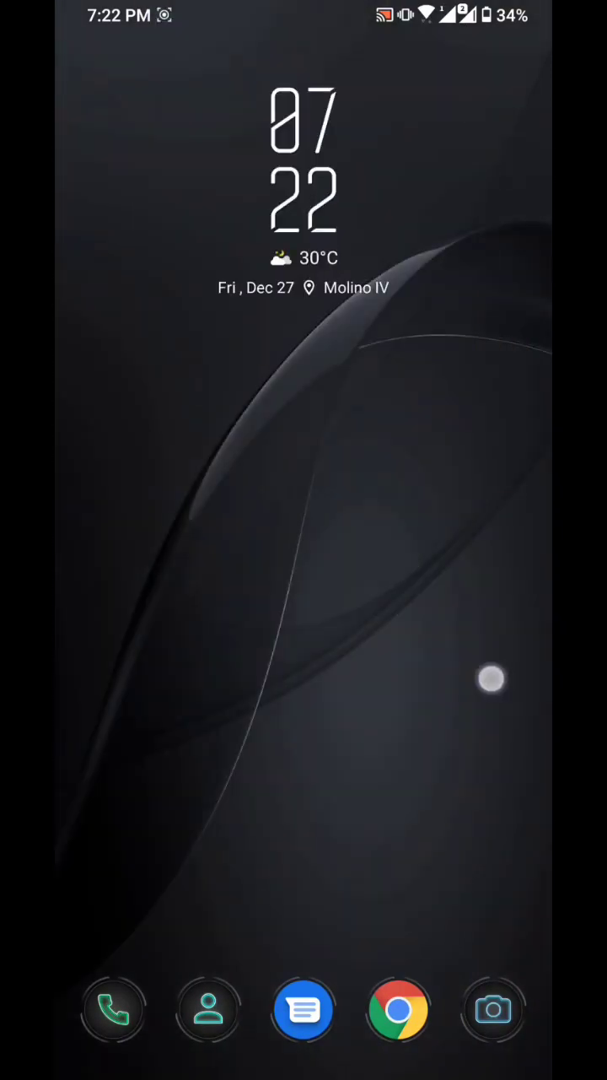
left_click_drag(489, 675, 489, 253)
Step: Open the Antutu benchmark screenshot scoring 504006 in Gallery, then swipe Gallery closed
left_click(494, 100)
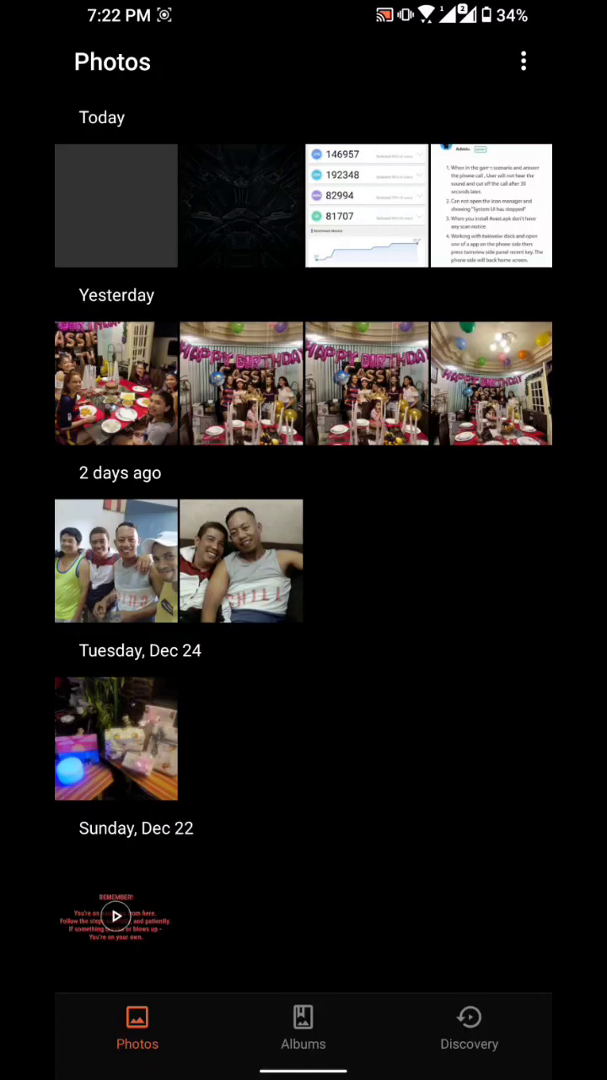
left_click(380, 211)
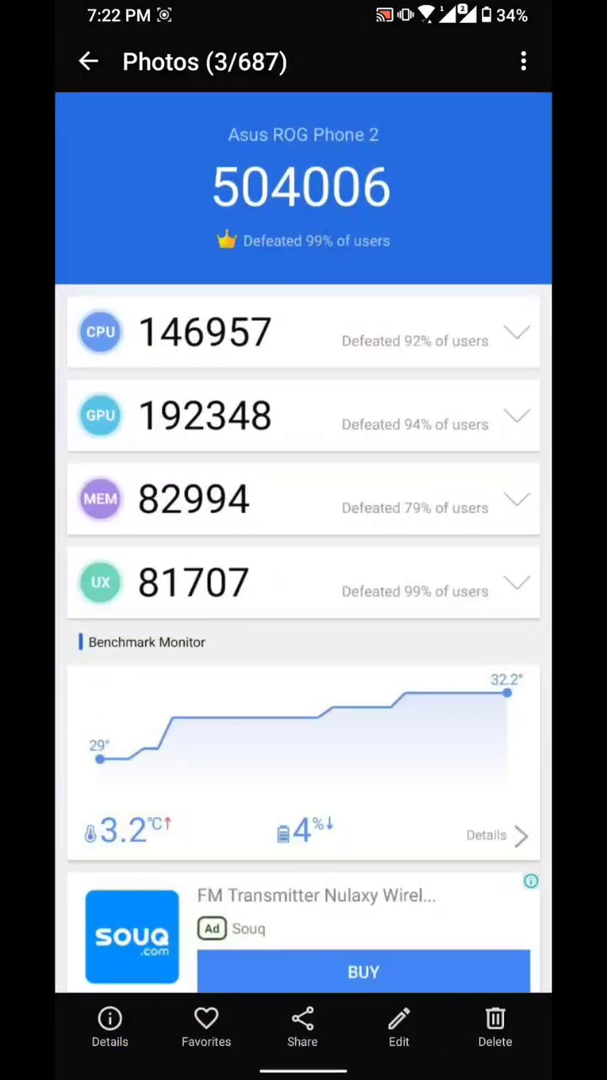
key("Escape")
left_click_drag(304, 1071, 304, 506)
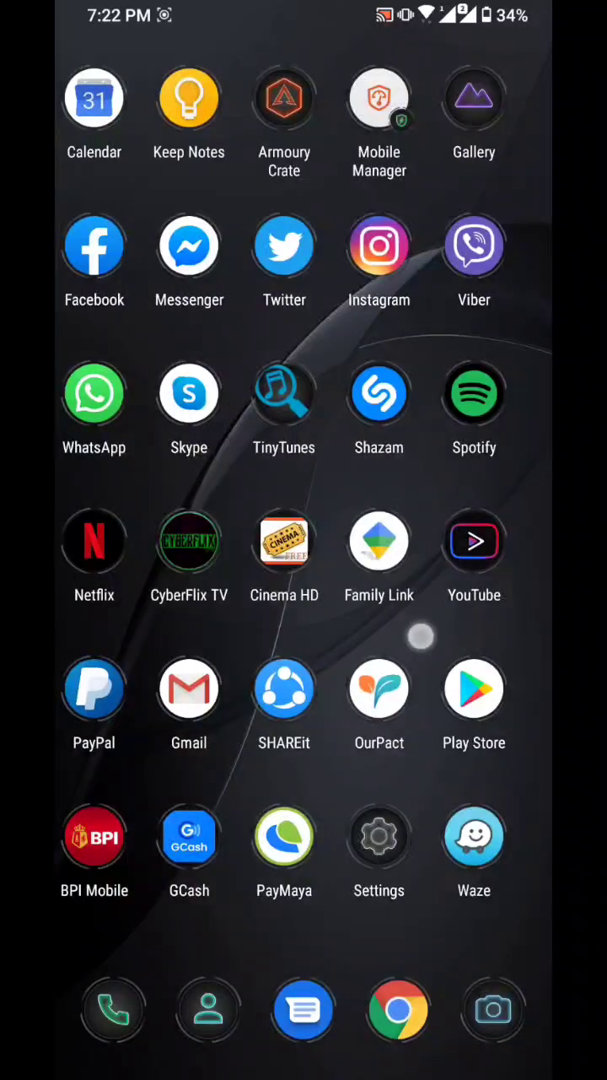
Step: Swipe from the app page back to the clock and weather home page
mouse_move(506, 590)
left_mouse_down()
mouse_move(126, 591)
mouse_move(489, 624)
left_mouse_up()
left_click_drag(304, 843, 304, 337)
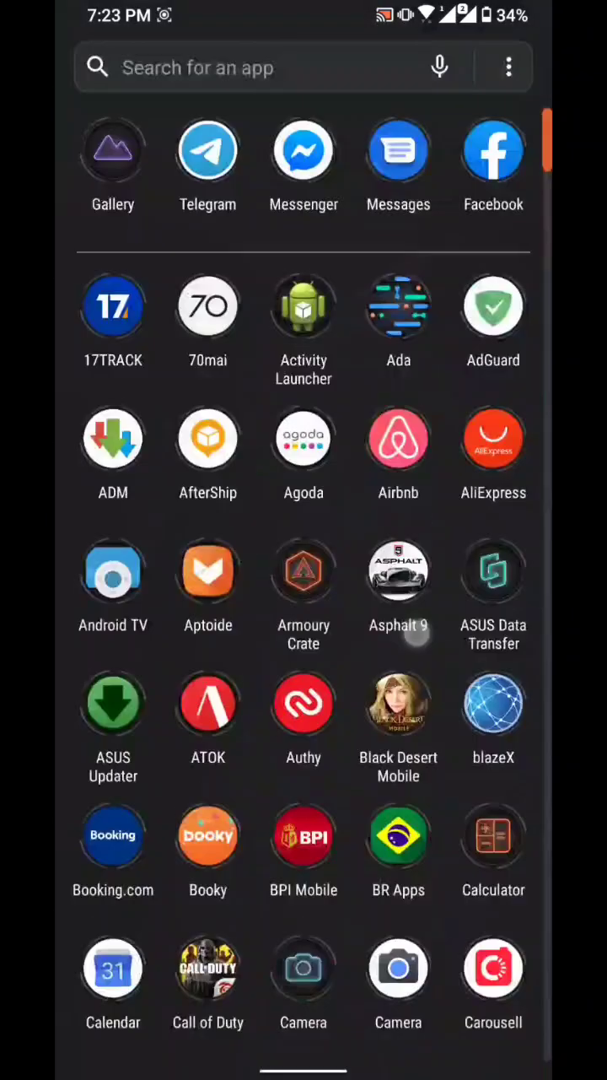
scroll(304, 591, "down", 5)
scroll(304, 591, "down", 10)
scroll(304, 590, "down", 5)
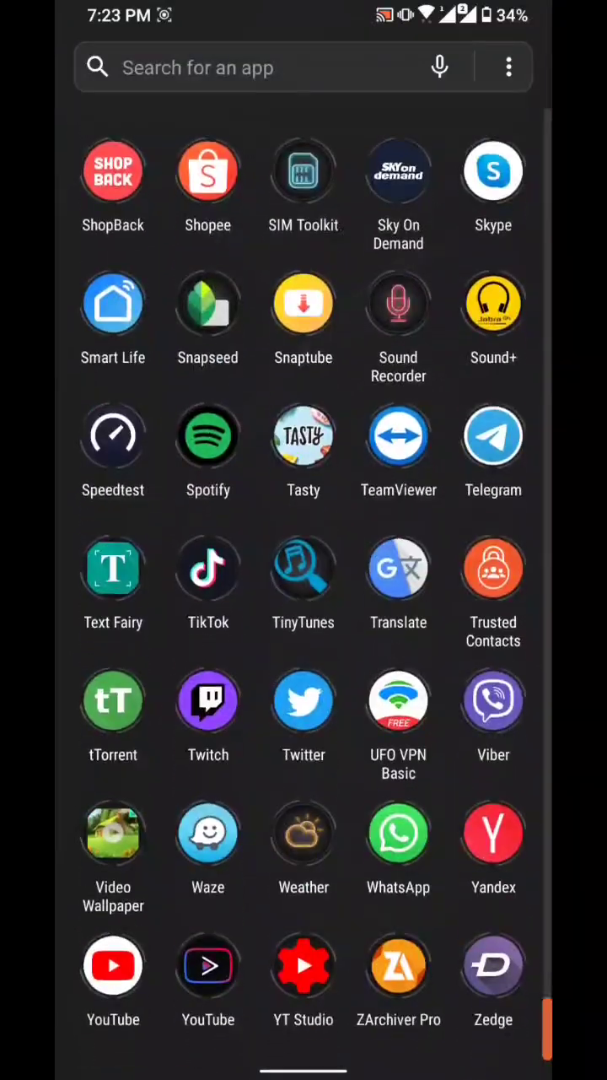
scroll(303, 590, "up", 10)
scroll(304, 590, "up", 10)
left_click_drag(304, 337, 304, 843)
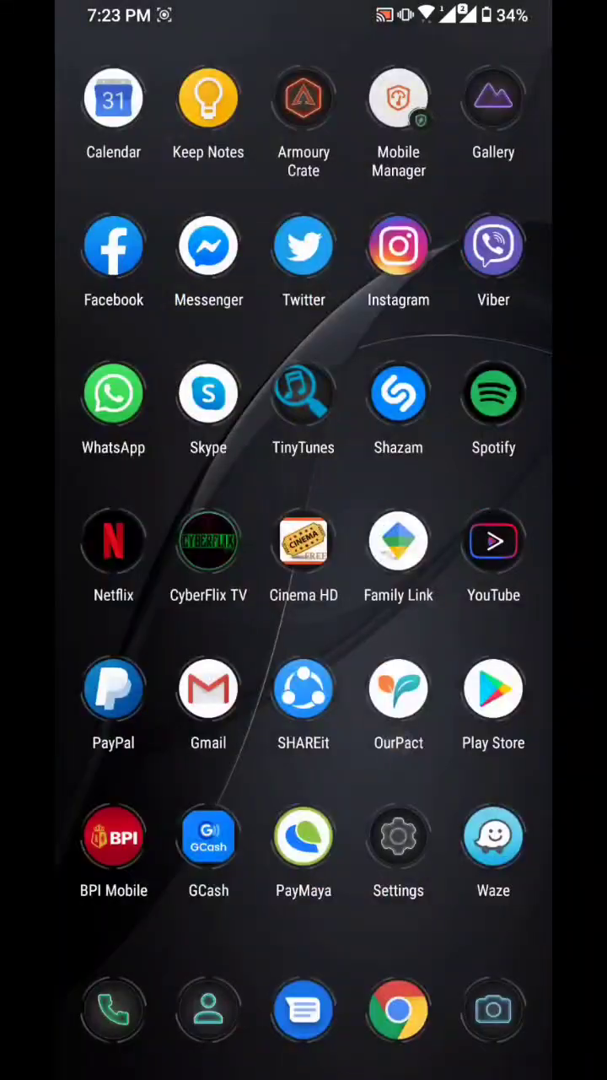
mouse_move(127, 591)
left_mouse_down()
mouse_move(506, 591)
mouse_move(126, 591)
left_mouse_up()
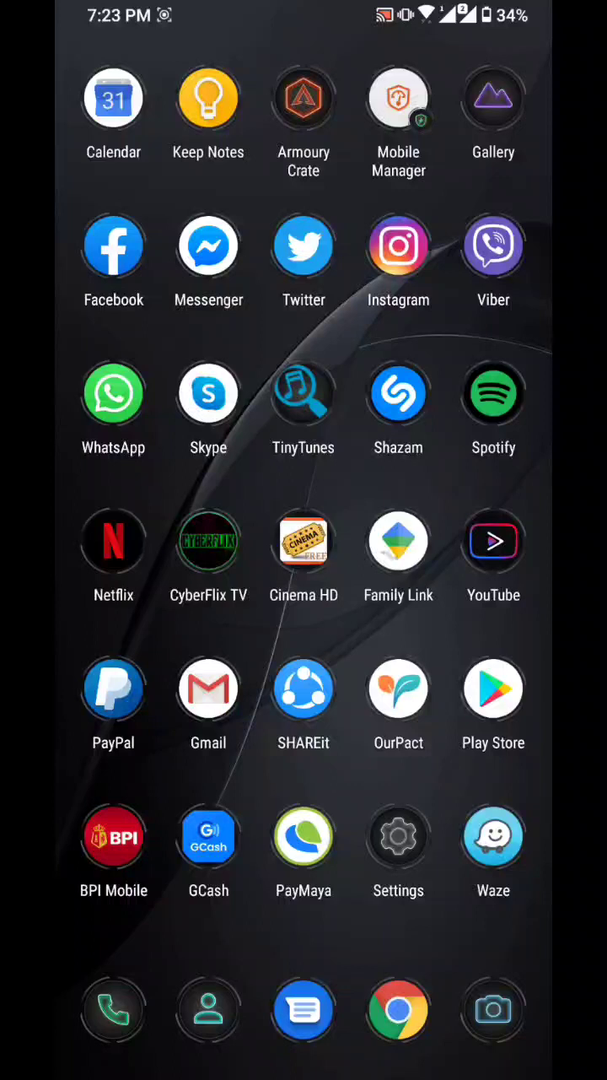
left_click_drag(169, 691, 472, 692)
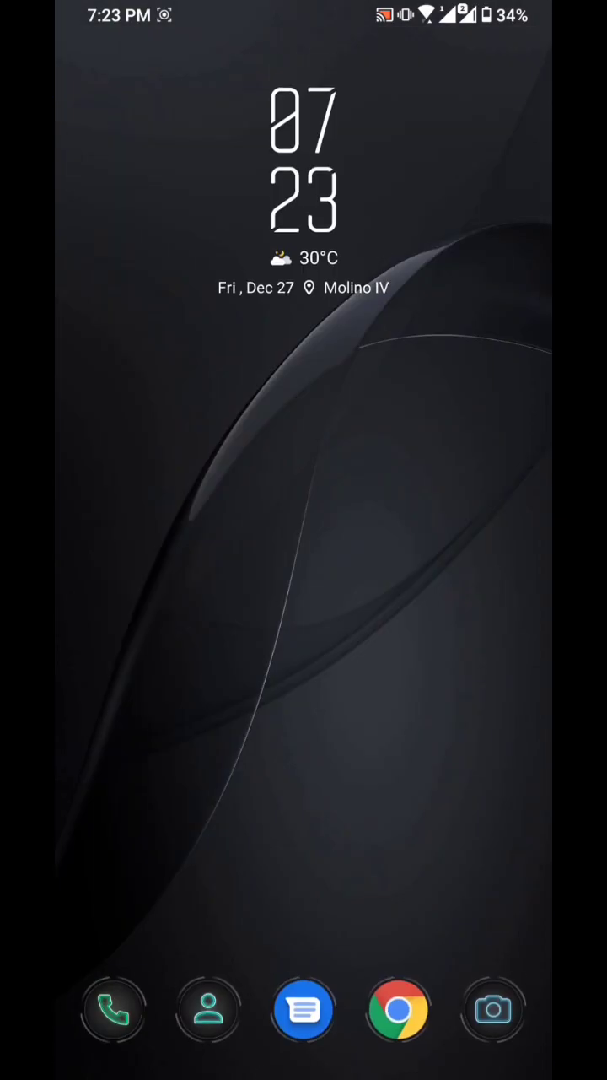
Step: Exit Chrome, then briefly open and close Messages, Contacts, Phone and Camera
left_click(304, 1009)
left_click_drag(304, 1071, 304, 759)
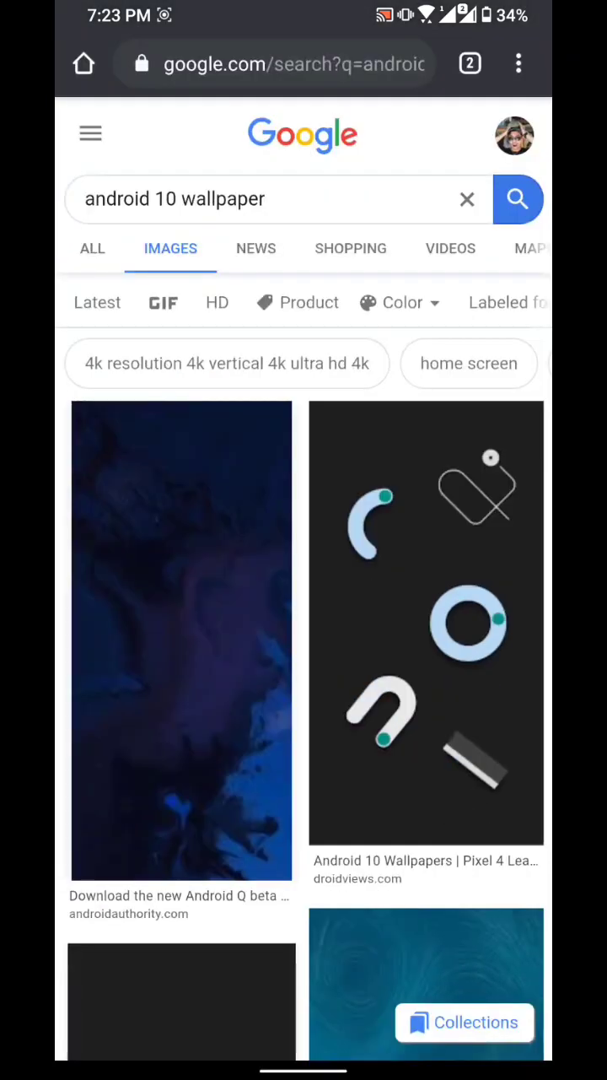
left_click_drag(304, 1071, 304, 759)
left_click(493, 1009)
left_click_drag(304, 1071, 304, 760)
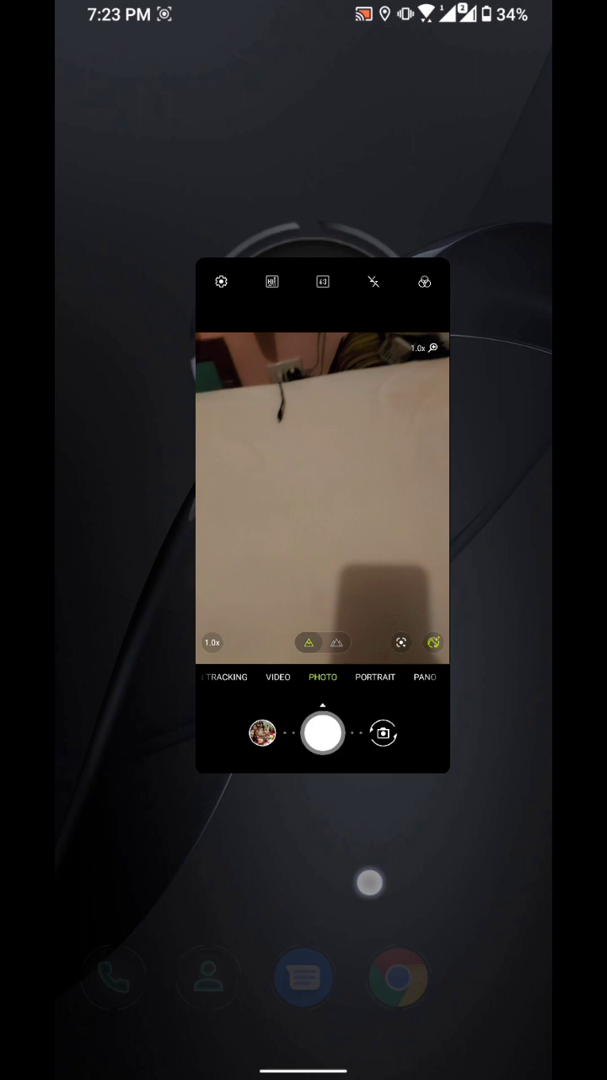
Step: From the app drawer, open and close Facebook, then launch Messenger
left_click_drag(481, 771, 481, 422)
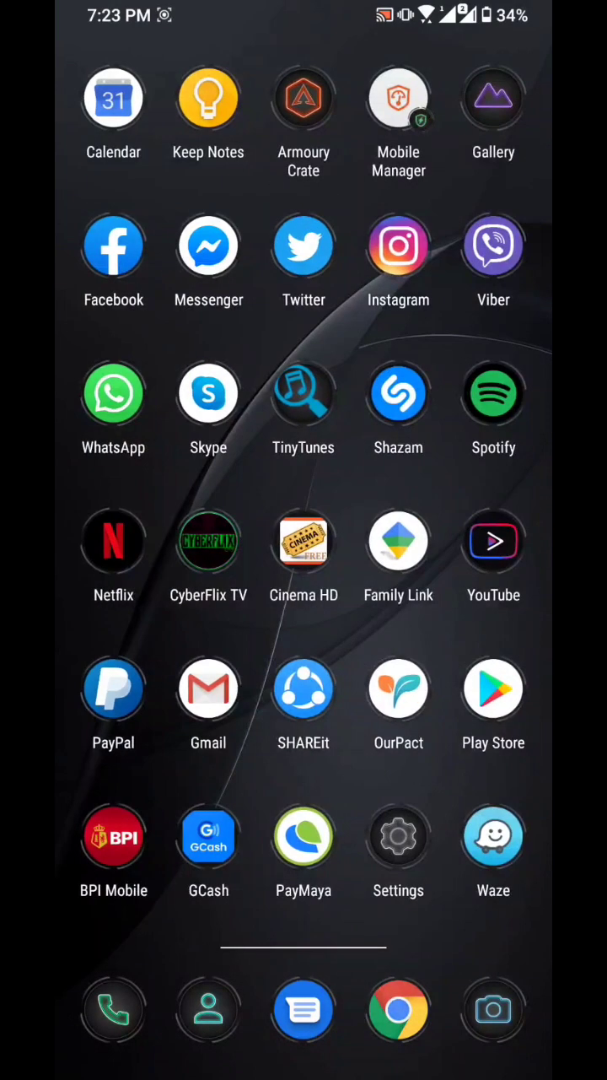
left_click(115, 250)
left_click_drag(303, 1072, 303, 759)
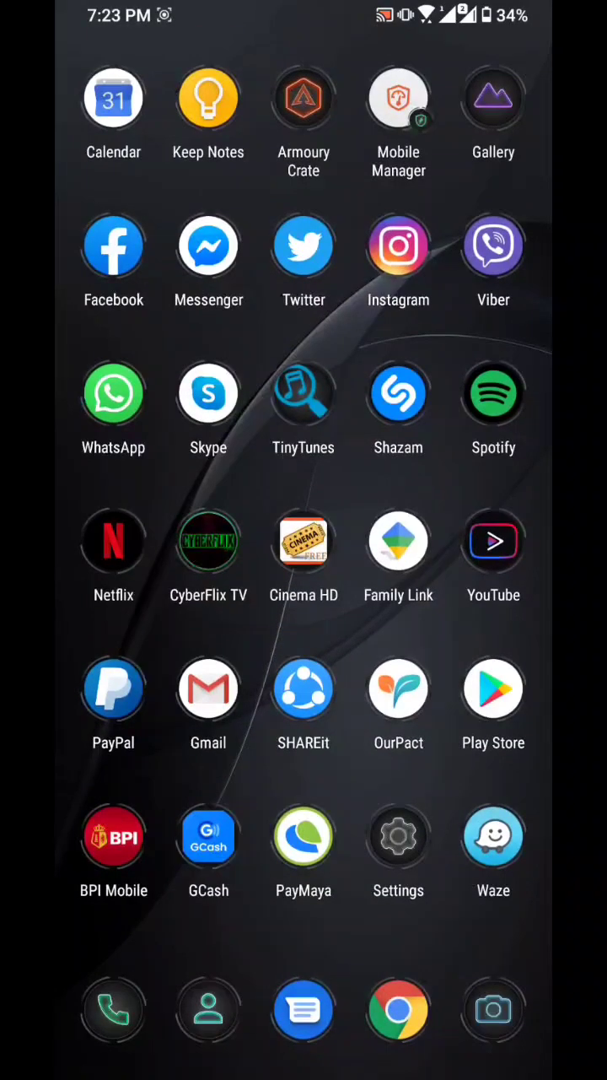
left_click(207, 250)
Step: Close Messenger, open and close Settings, then browse and leave the recent apps
left_click_drag(303, 1071, 304, 759)
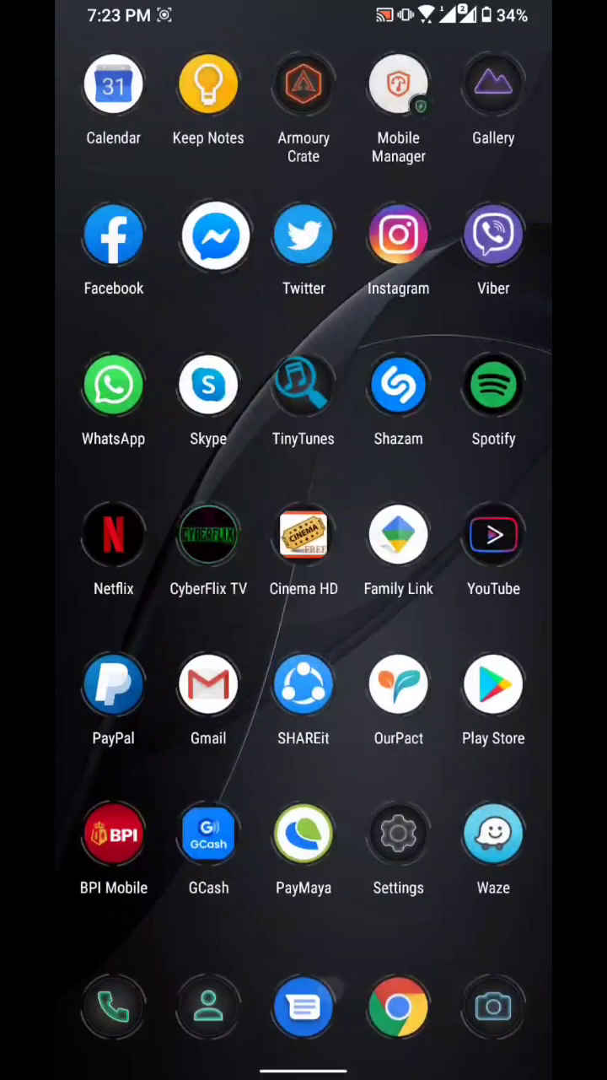
left_click(398, 837)
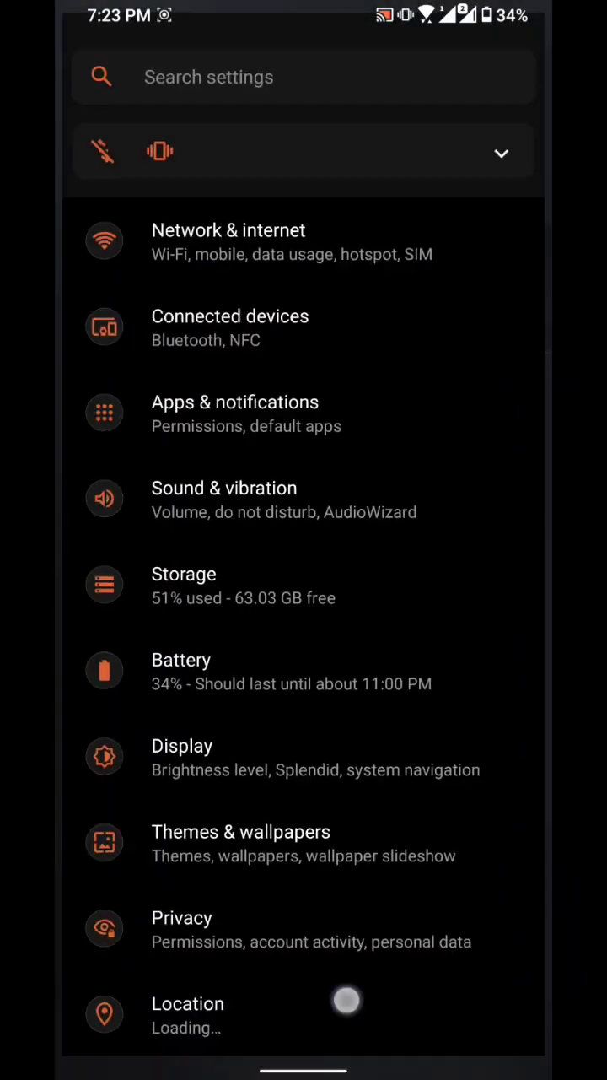
left_click_drag(304, 1071, 304, 759)
left_click_drag(304, 1071, 304, 760)
left_click_drag(422, 506, 127, 507)
mouse_move(168, 506)
left_mouse_down()
mouse_move(464, 506)
mouse_move(126, 506)
left_mouse_up()
left_click(304, 928)
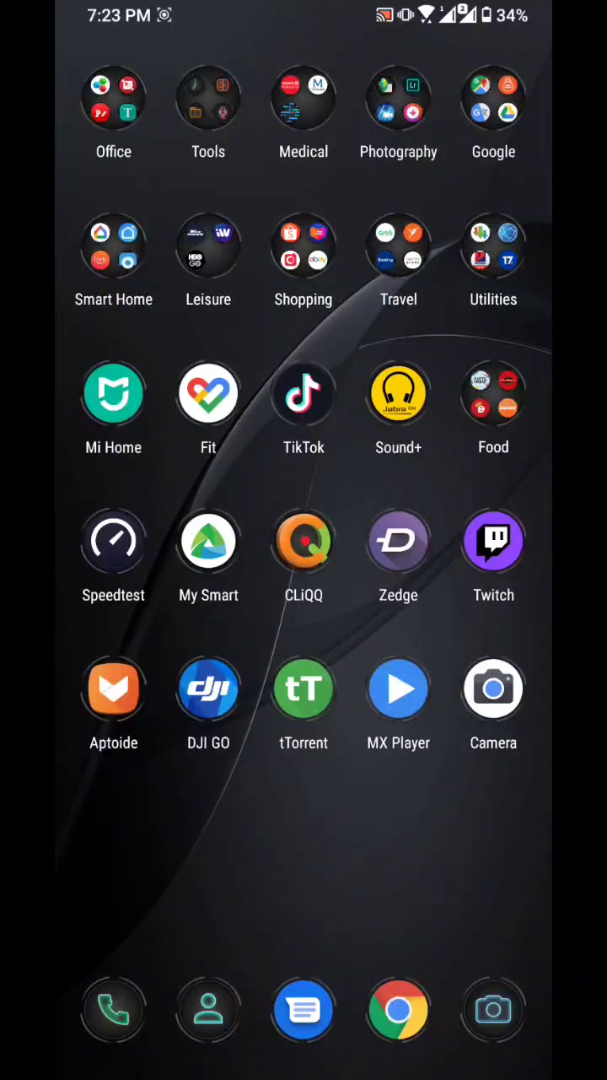
left_click(208, 100)
left_click(355, 734)
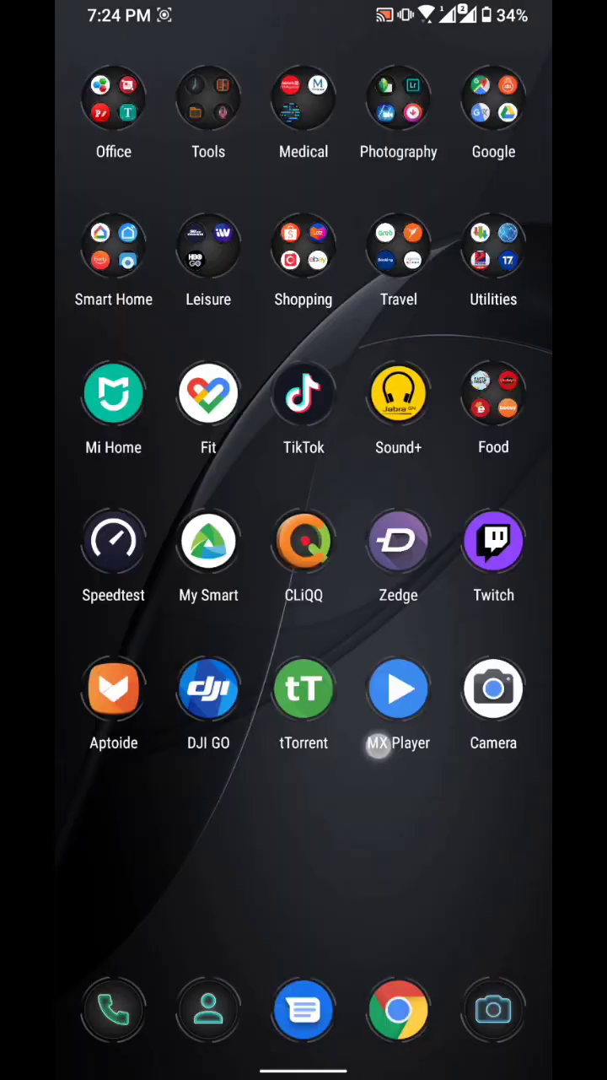
left_click(304, 622)
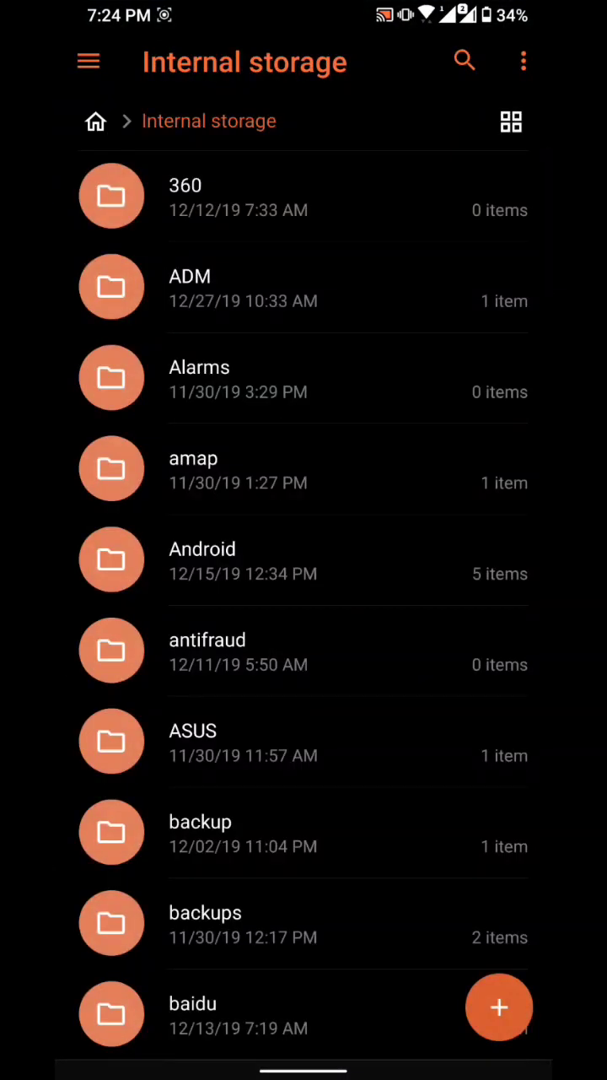
key("Escape")
left_click_drag(303, 1072, 304, 759)
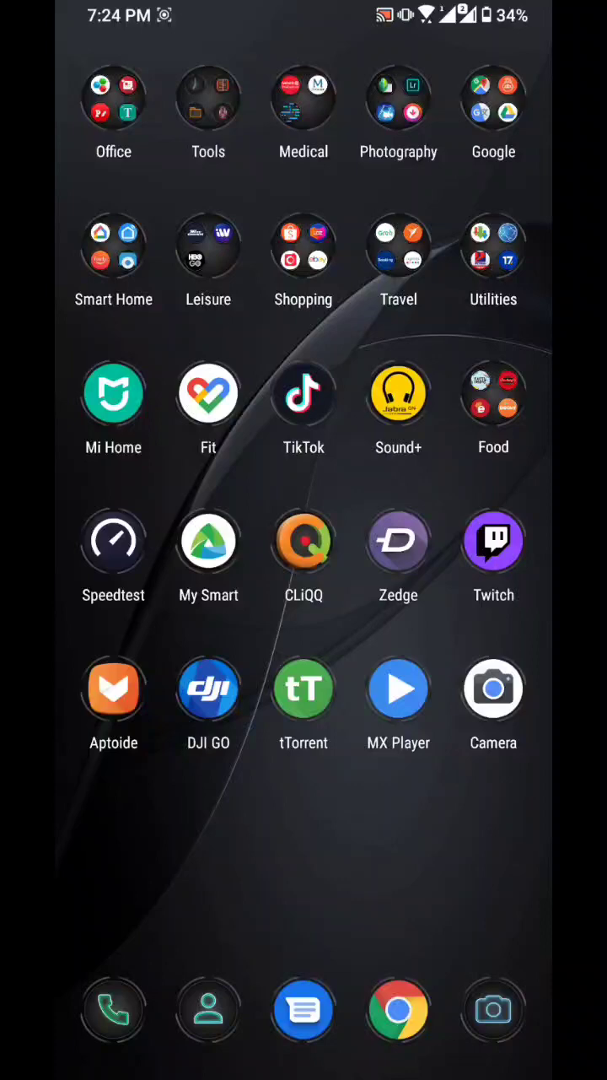
Step: Swipe to the home page starting with Calendar, Keep Notes and Gallery
left_click_drag(126, 540, 481, 540)
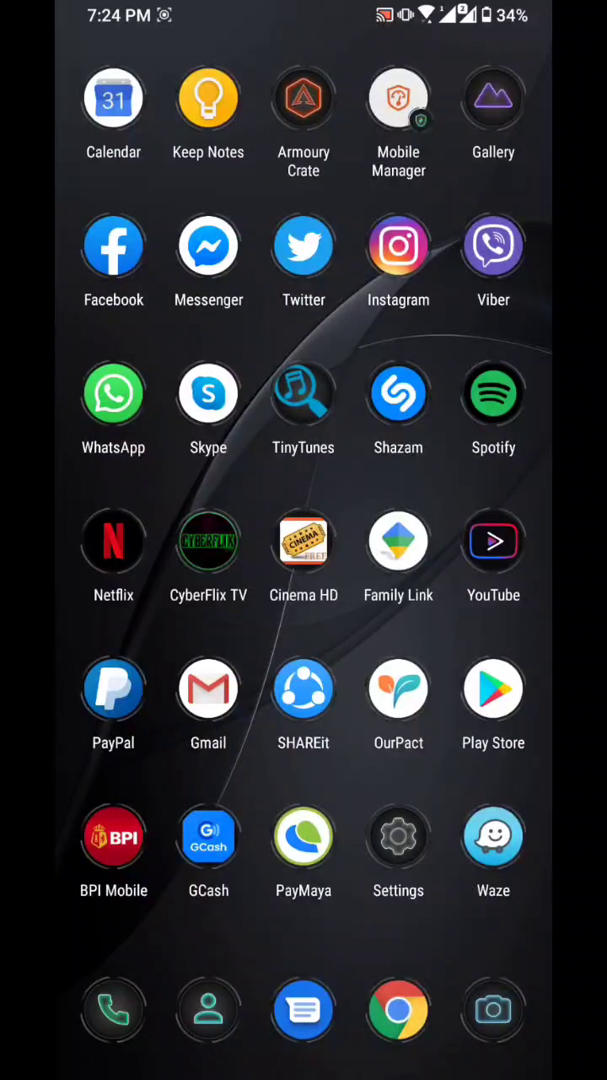
mouse_move(127, 540)
left_mouse_down()
mouse_move(481, 540)
mouse_move(127, 540)
left_mouse_up()
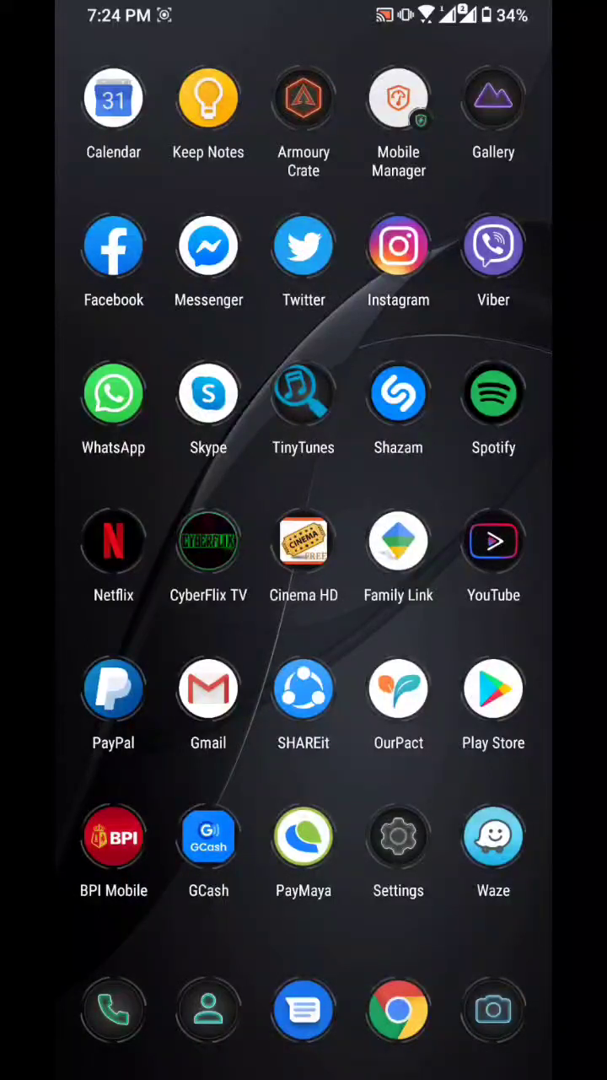
Step: After a brief Gmail detour, open Settings > System > System update, which reports up to date
left_click(398, 838)
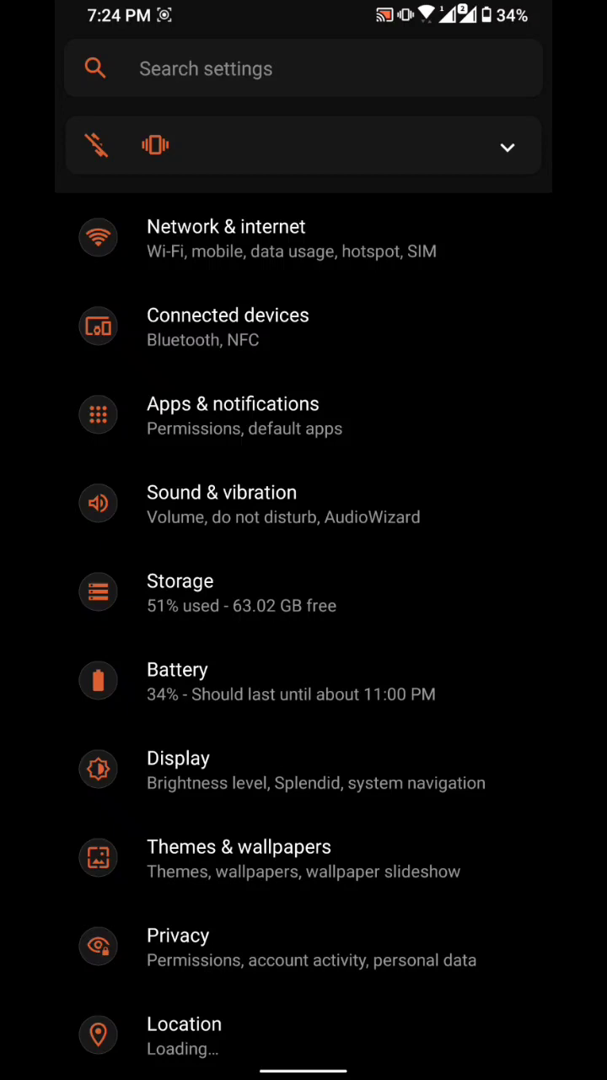
scroll(304, 590, "down", 3)
scroll(303, 590, "down", 4)
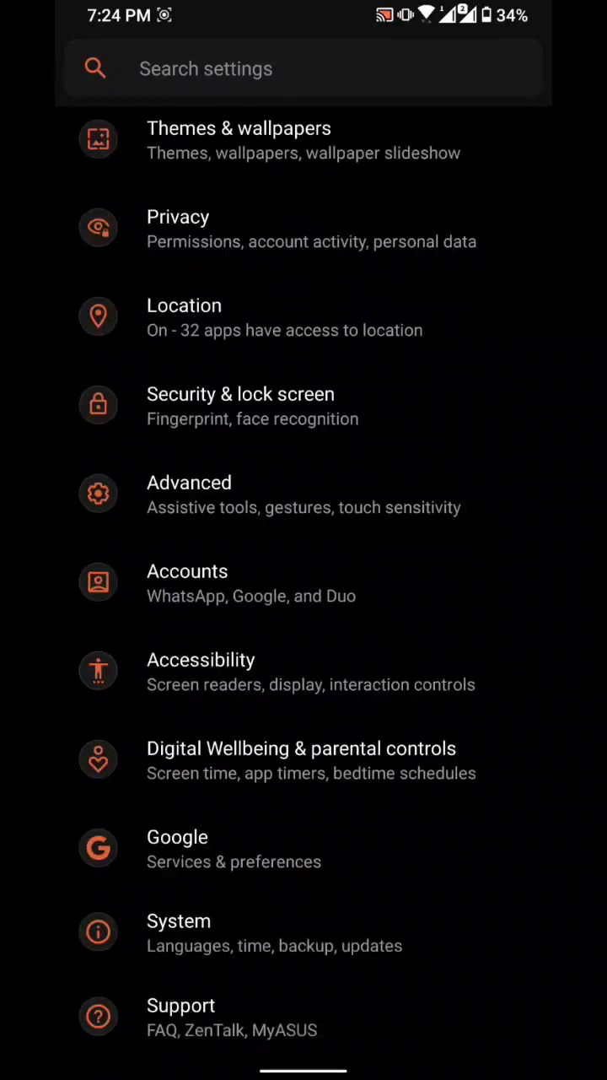
scroll(304, 590, "up", 5)
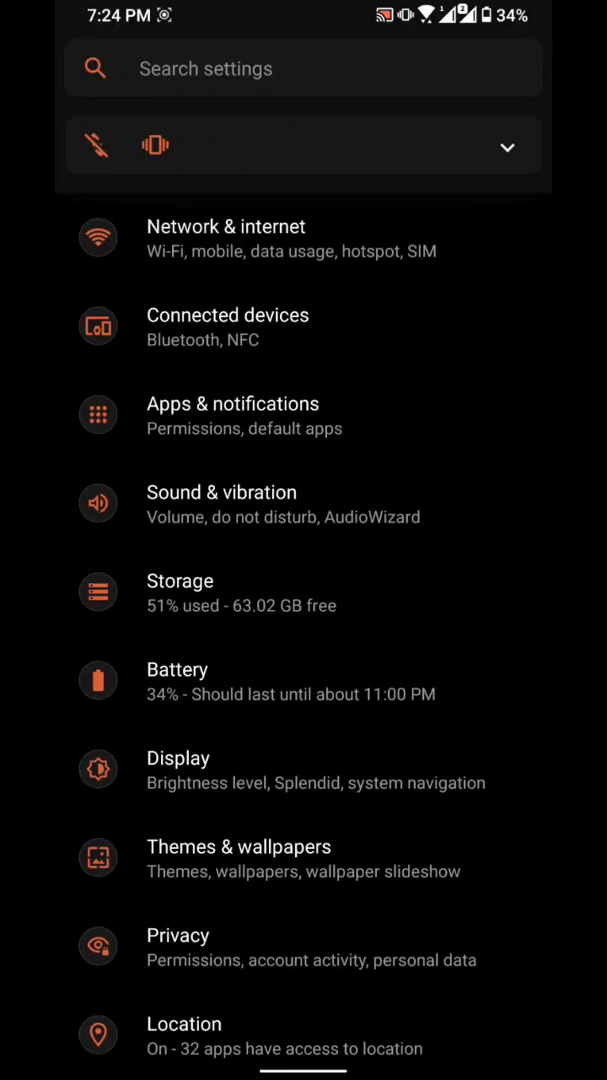
scroll(303, 591, "down", 1)
key("Home")
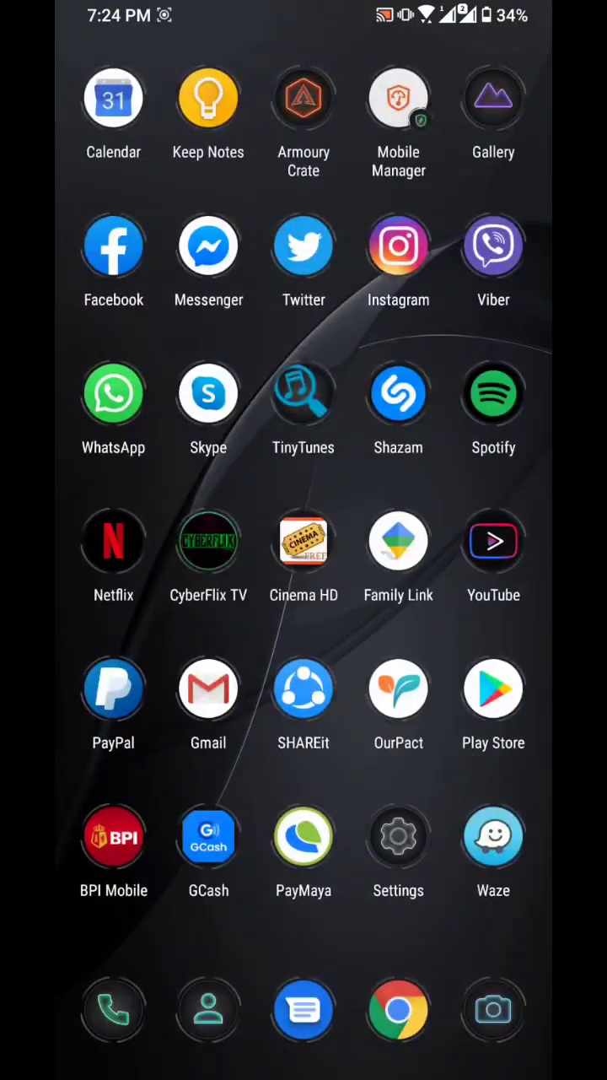
left_click(215, 707)
scroll(304, 591, "down", 5)
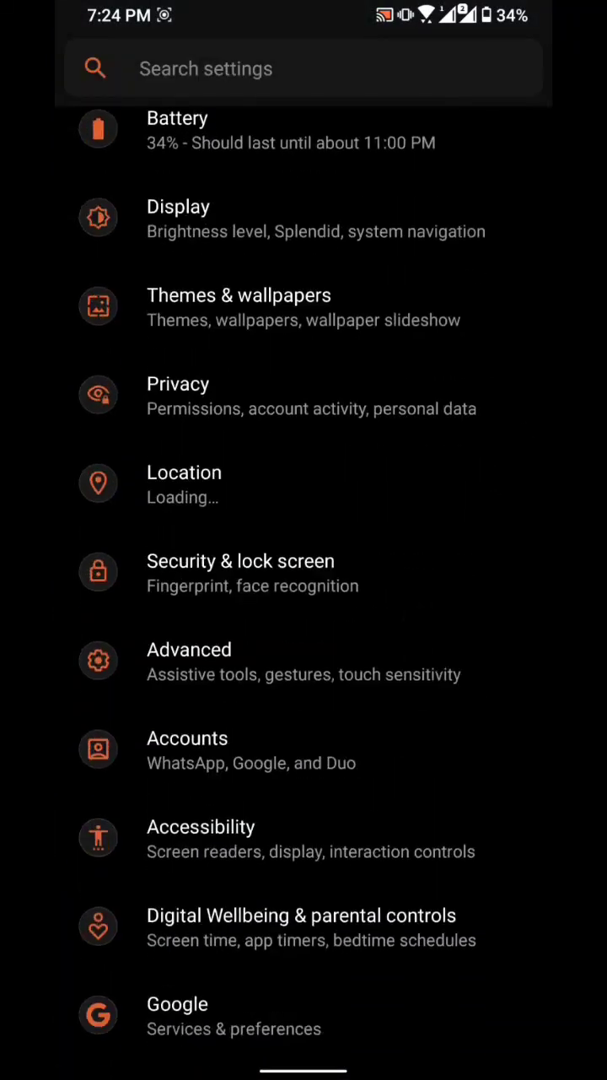
scroll(303, 591, "down", 3)
left_click(304, 944)
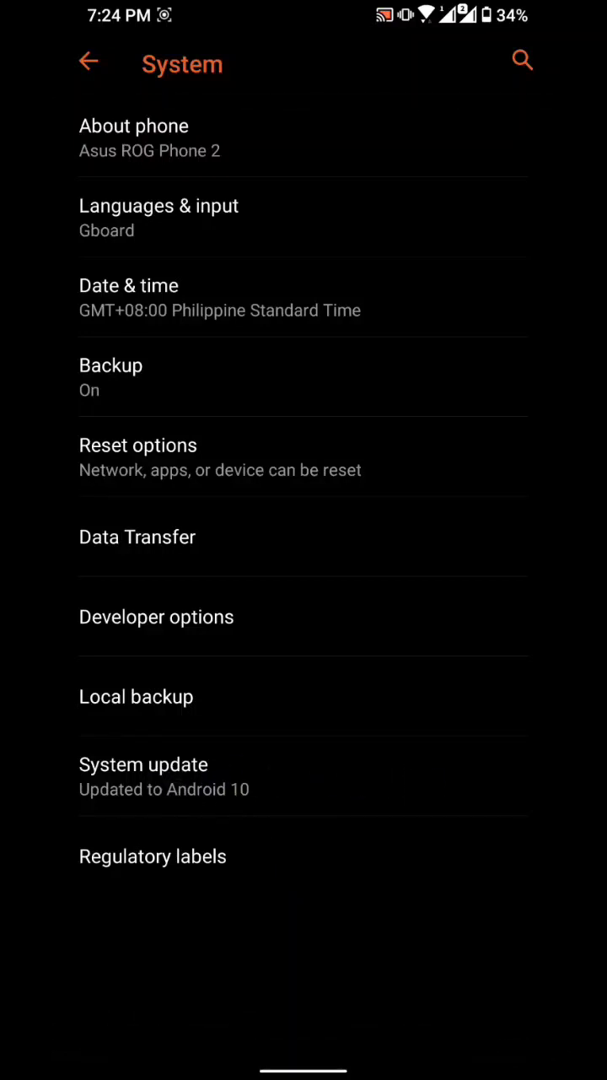
left_click(337, 776)
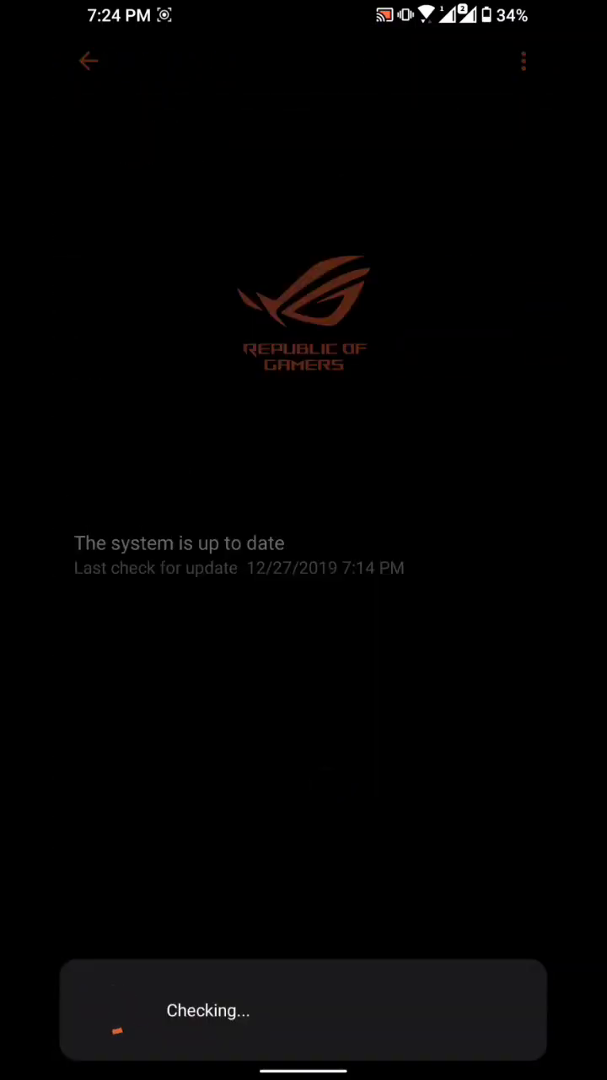
Step: Swipe away the Settings and Gmail recent cards, then move to the Office and Tools folders page
key("Home")
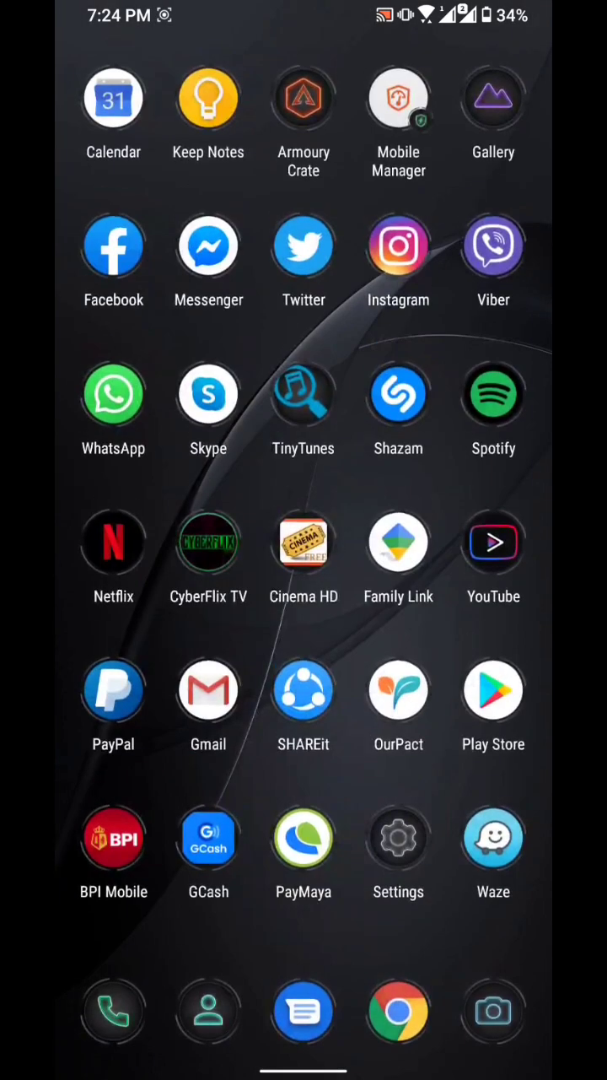
key("alt+Tab")
left_click_drag(304, 591, 304, 168)
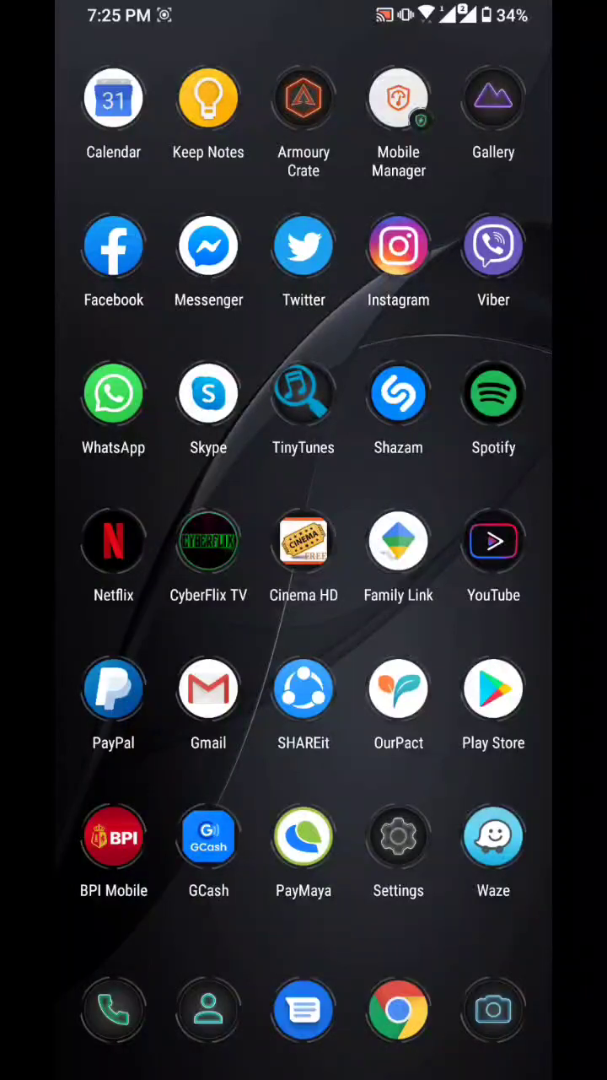
left_click_drag(506, 810, 127, 810)
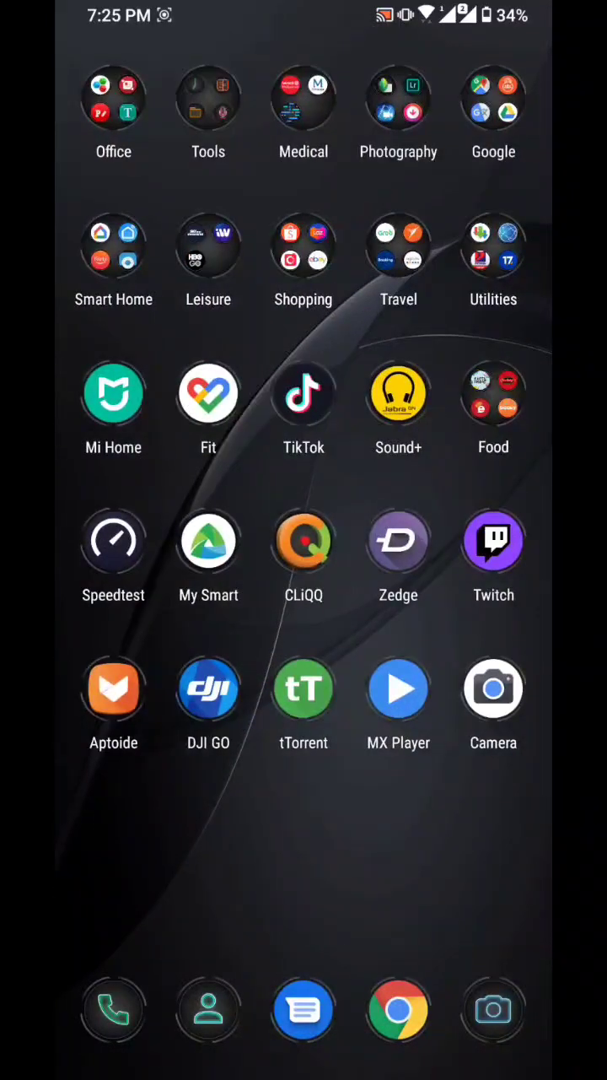